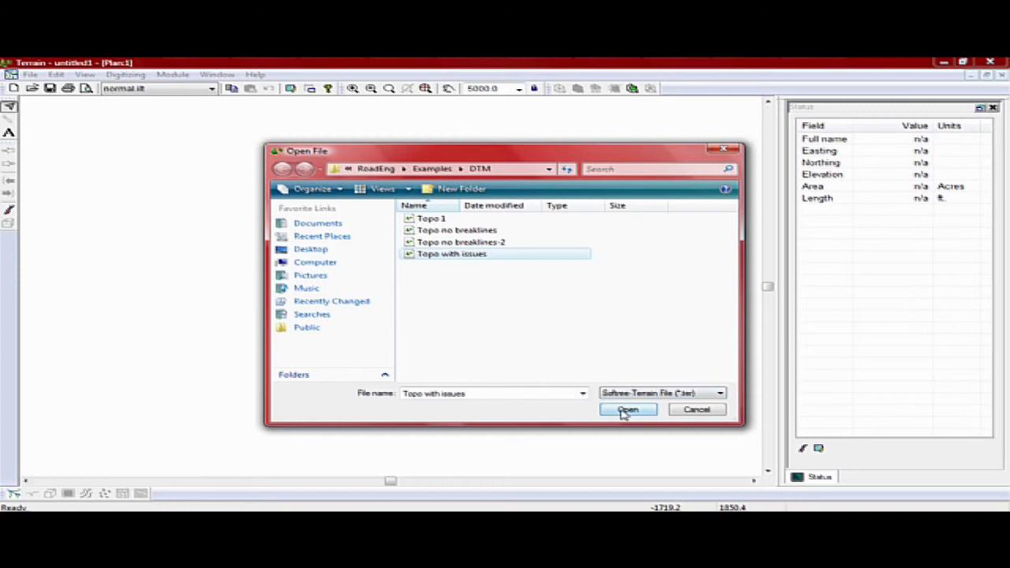
Open the terrain file Topo with issues and create a new 3D graphics window for it
{"action": "left_click", "coordinate": [622, 411]}
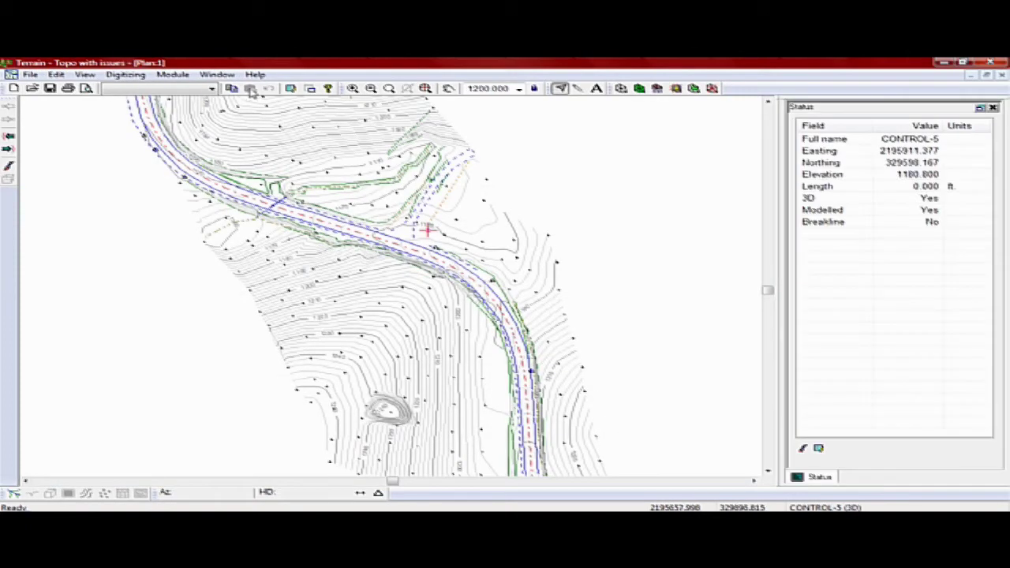
{"action": "left_click", "coordinate": [216, 74]}
{"action": "mouse_move", "coordinate": [221, 88]}
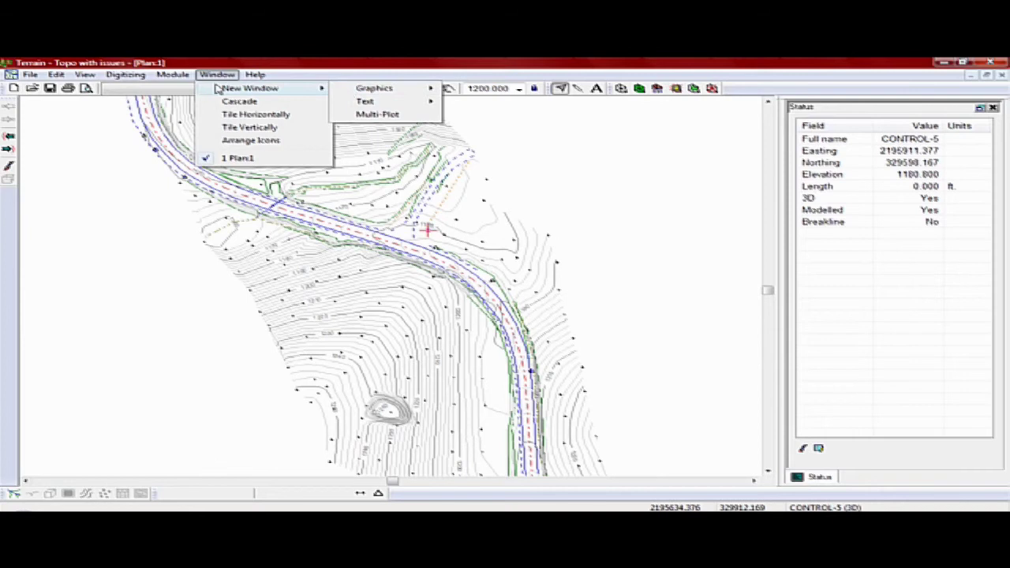
{"action": "mouse_move", "coordinate": [362, 92]}
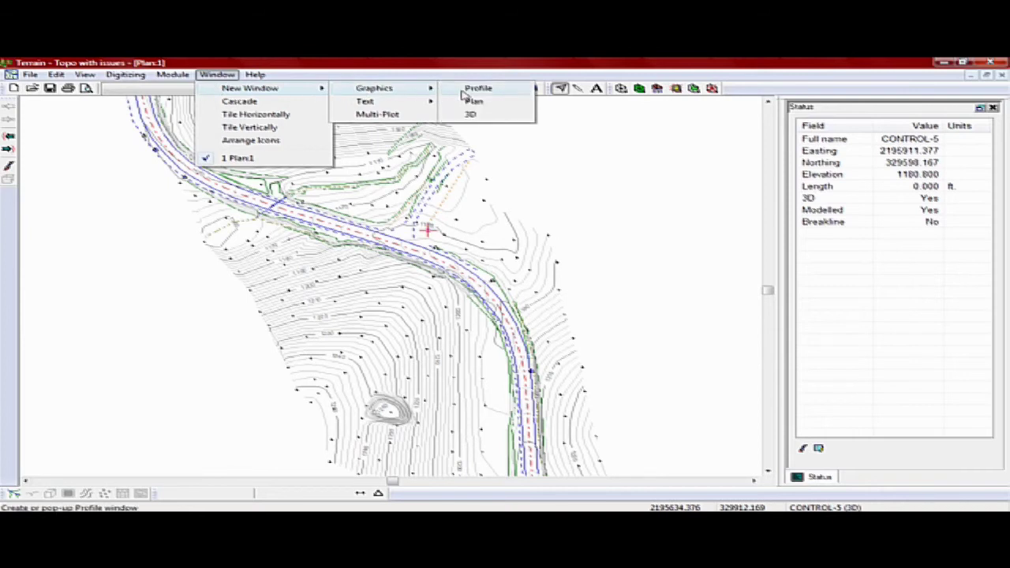
{"action": "left_click", "coordinate": [473, 115]}
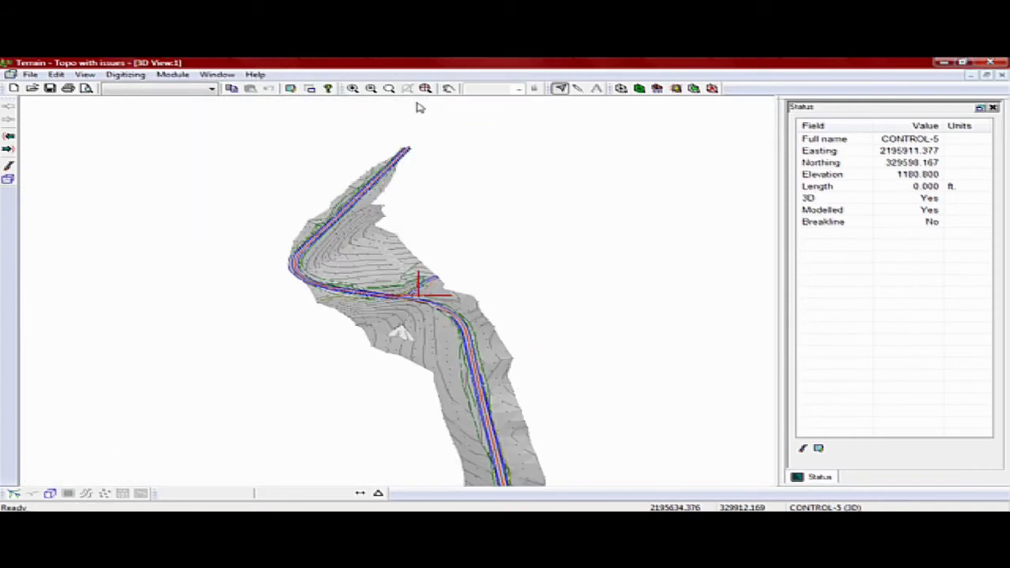
Tile the 3D and plan windows vertically and bring the peak beside the road into close view in 3D
{"action": "left_click", "coordinate": [217, 75]}
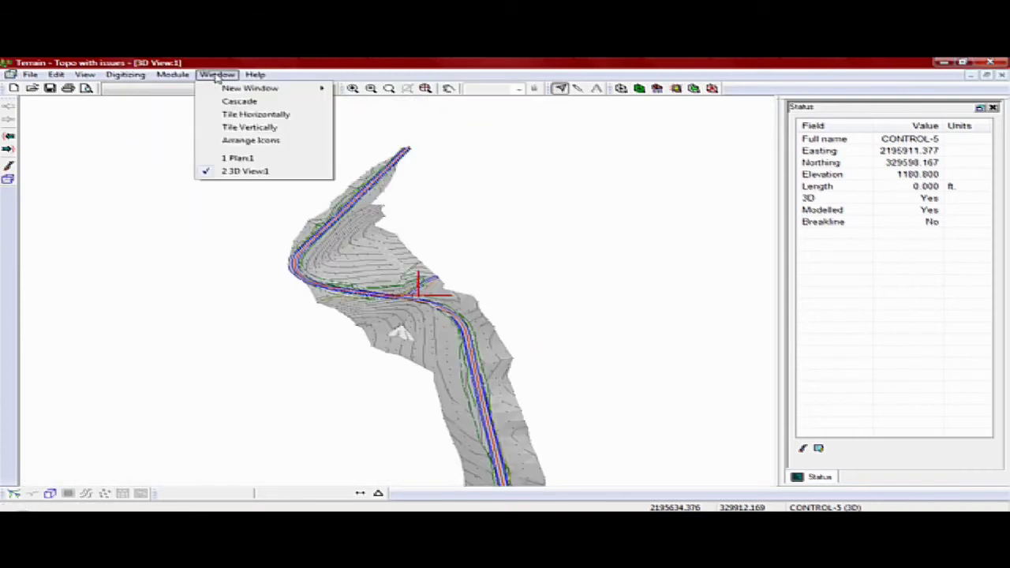
{"action": "left_click", "coordinate": [233, 127]}
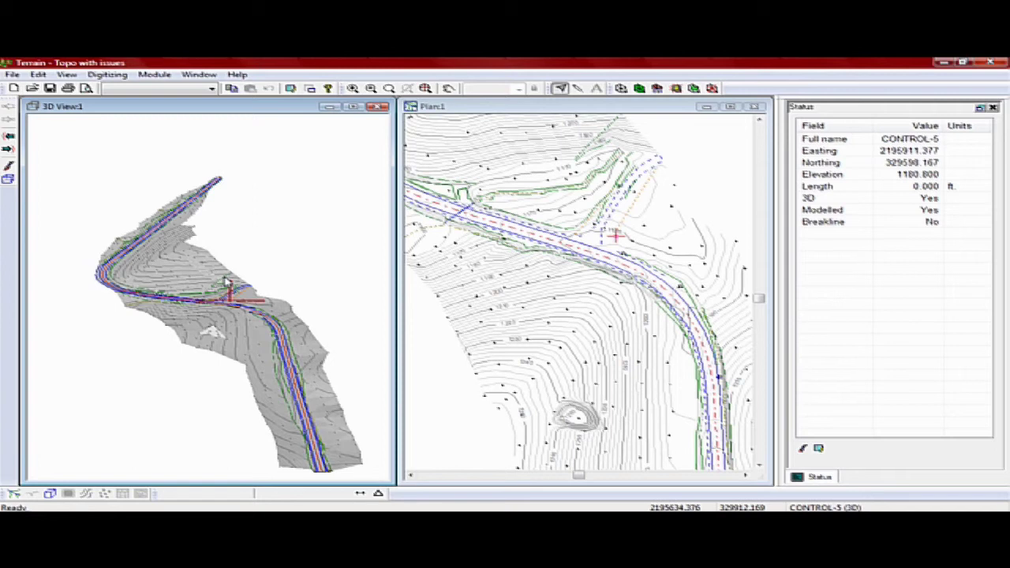
{"action": "left_click_drag", "start_coordinate": [225, 278], "coordinate": [225, 244]}
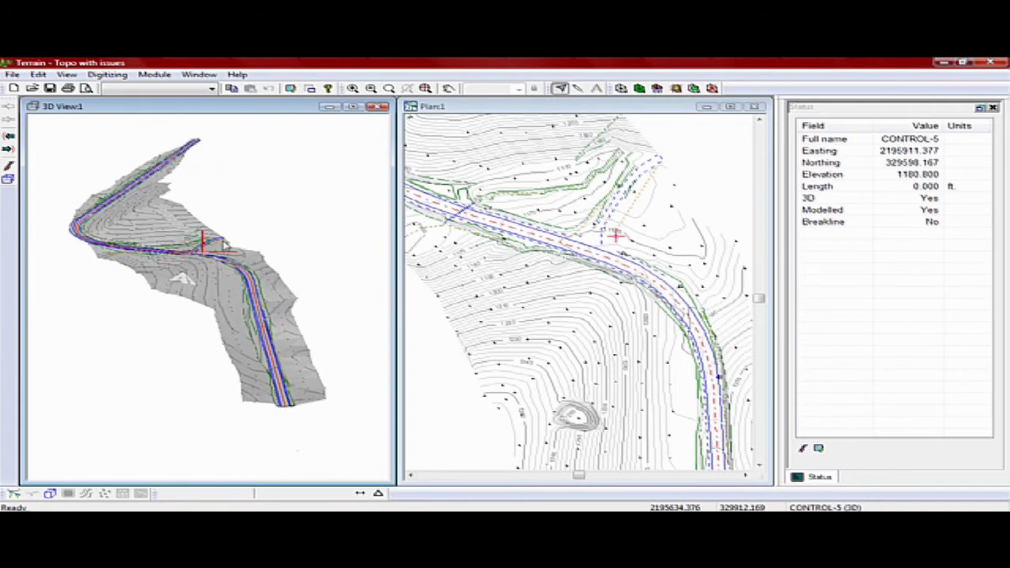
{"action": "scroll", "coordinate": [201, 259], "scroll_direction": "up", "scroll_amount": 1}
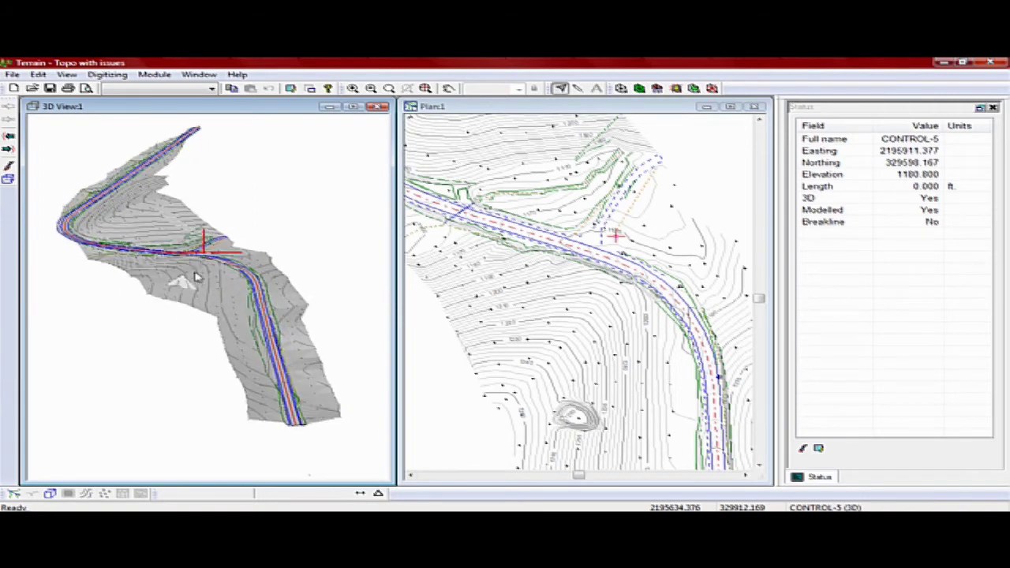
{"action": "scroll", "coordinate": [195, 277], "scroll_direction": "up", "scroll_amount": 1}
{"action": "scroll", "coordinate": [197, 277], "scroll_direction": "up", "scroll_amount": 2}
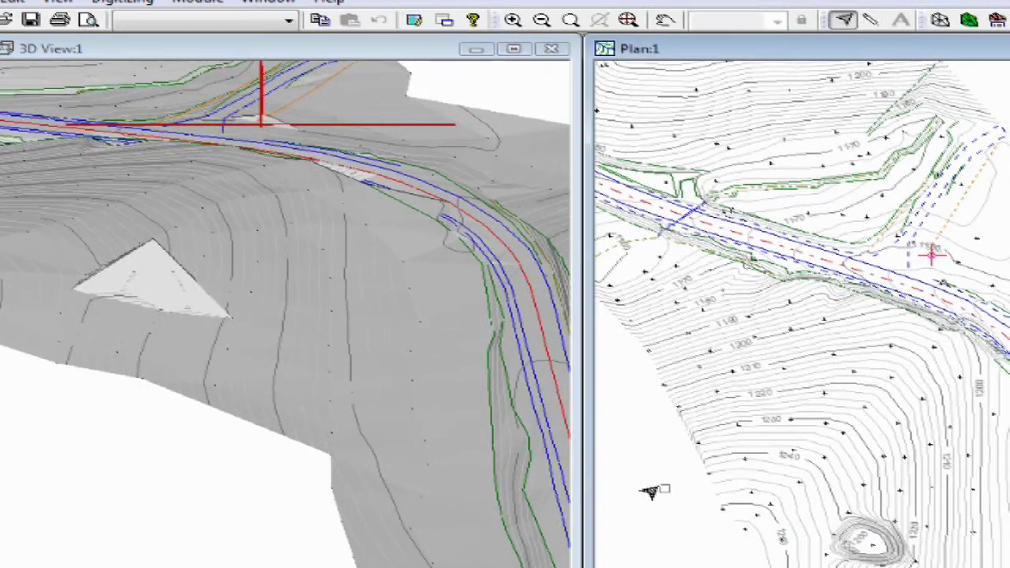
Select the SPOT point inside the peak's closed contours in the plan and turn off its Modelled property, accepting the clearing of existing triangles
{"action": "middle_click_drag", "start_coordinate": [802, 487], "coordinate": [783, 348]}
{"action": "scroll", "coordinate": [895, 413], "scroll_direction": "up", "scroll_amount": 2}
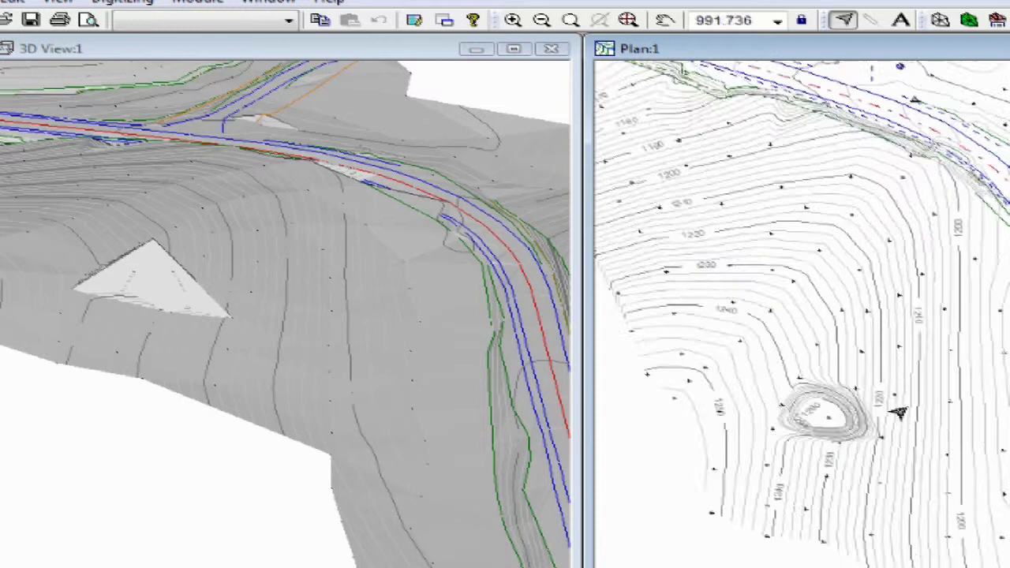
{"action": "scroll", "coordinate": [895, 413], "scroll_direction": "up", "scroll_amount": 1}
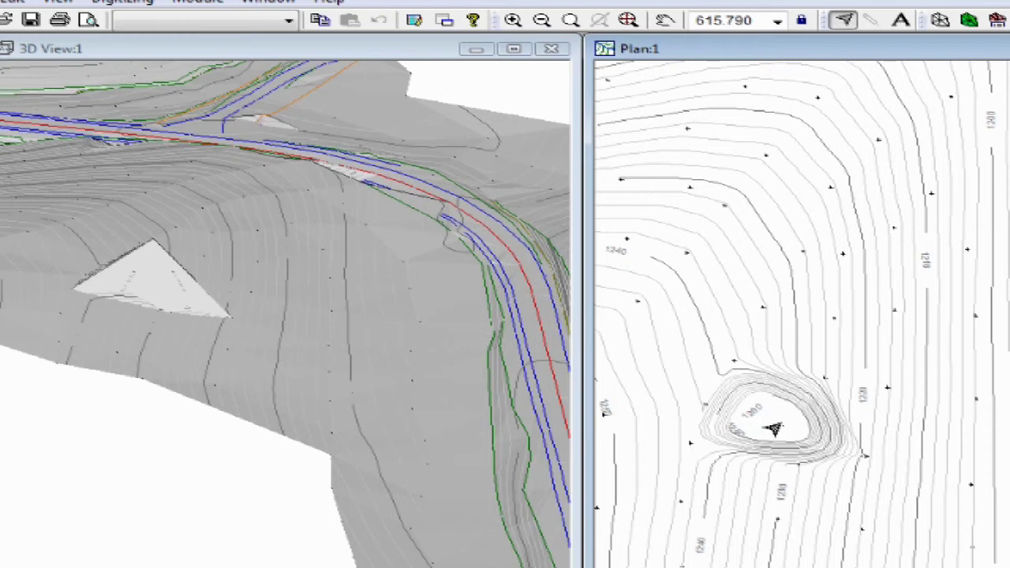
{"action": "mouse_move", "coordinate": [770, 424]}
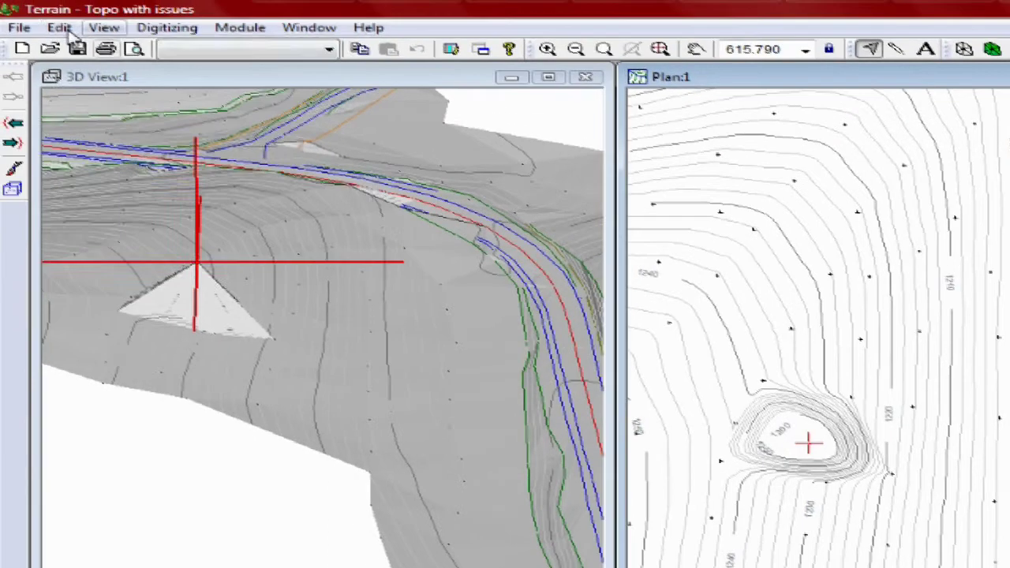
{"action": "left_click", "coordinate": [29, 4]}
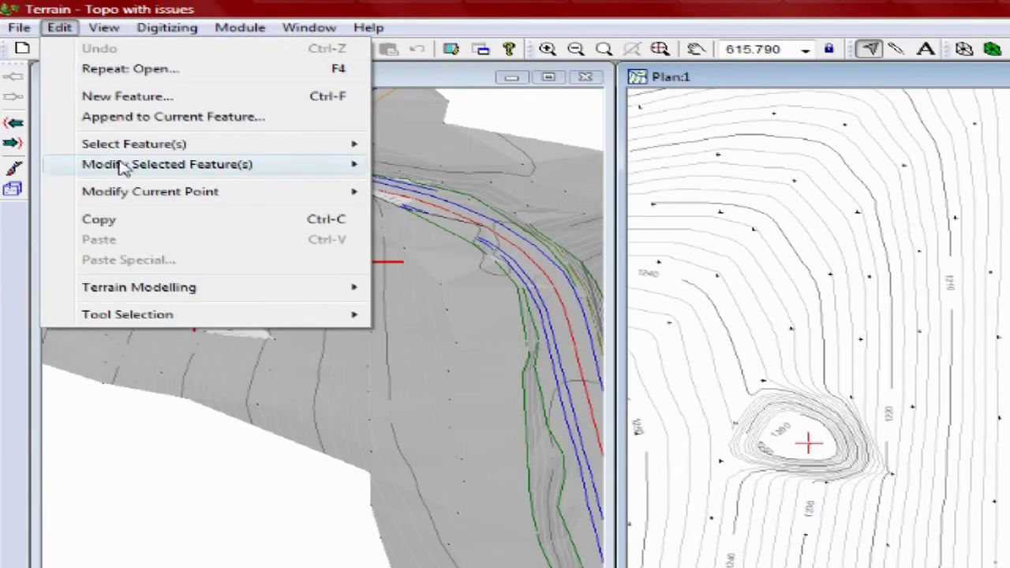
{"action": "mouse_move", "coordinate": [123, 169]}
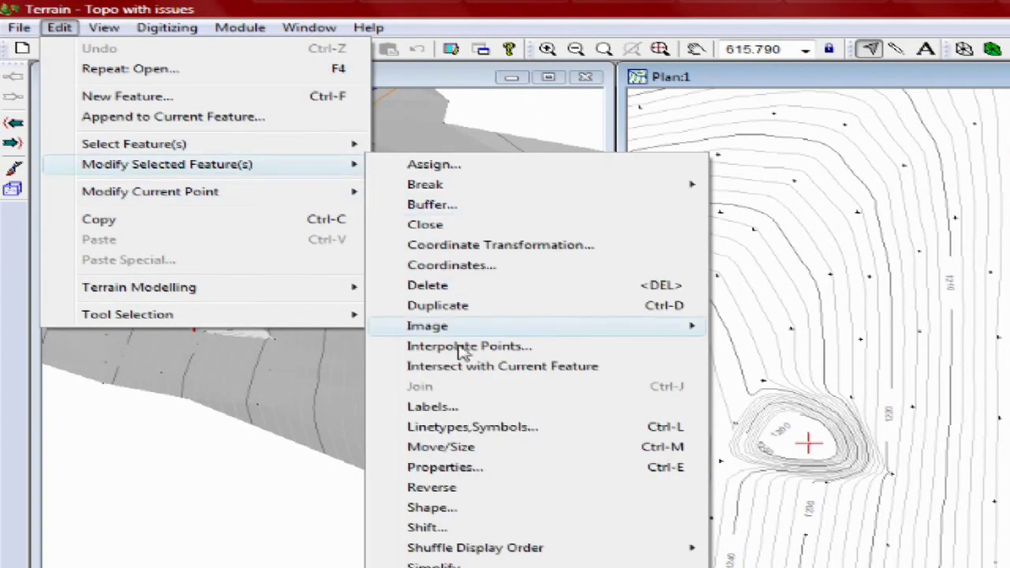
{"action": "left_click", "coordinate": [471, 469]}
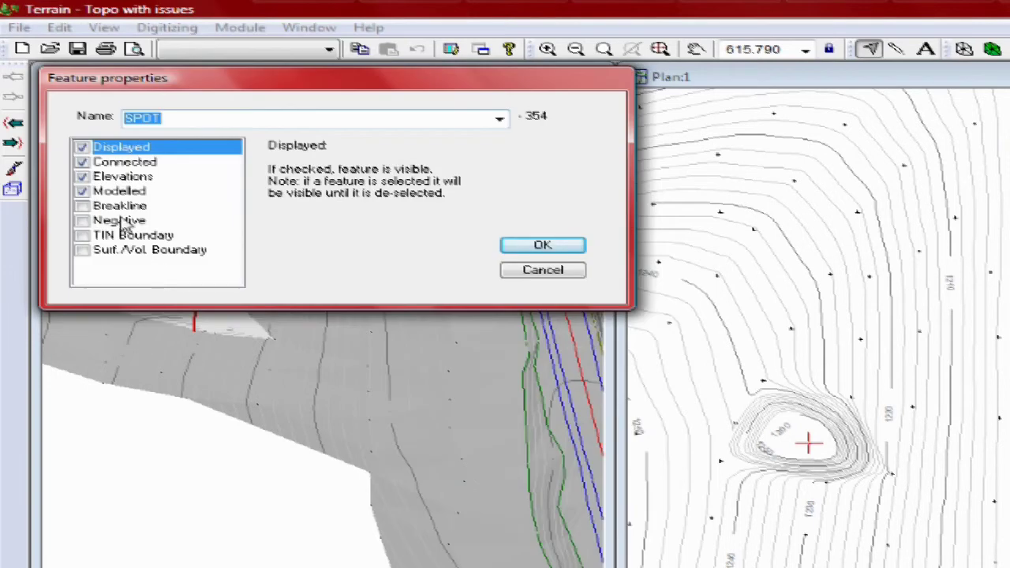
{"action": "left_click", "coordinate": [85, 192]}
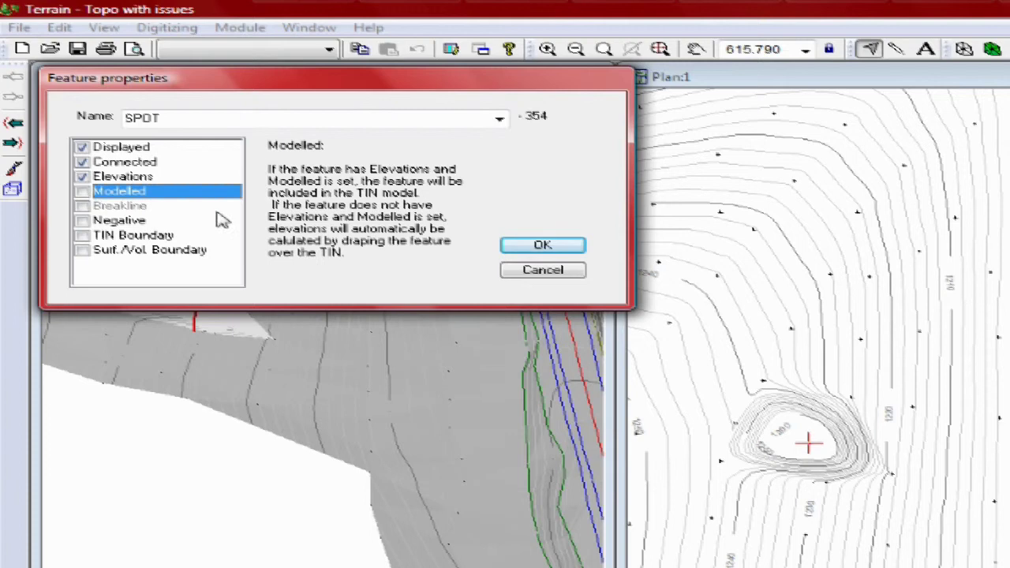
{"action": "left_click", "coordinate": [517, 249]}
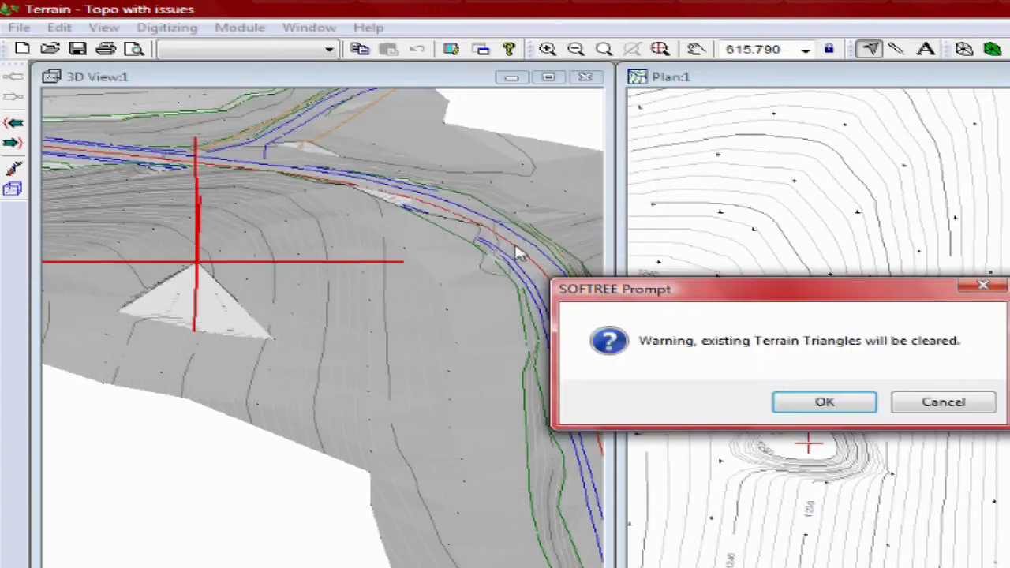
{"action": "left_click", "coordinate": [803, 403]}
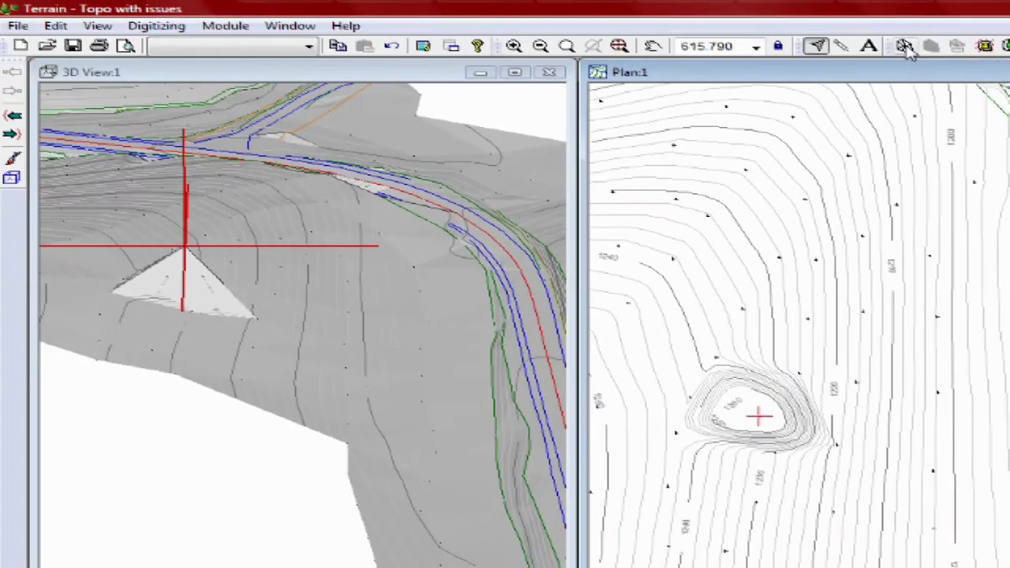
Recalculate the terrain triangles and contours with the current calculation settings, removing all existing contours
{"action": "left_click", "coordinate": [906, 47]}
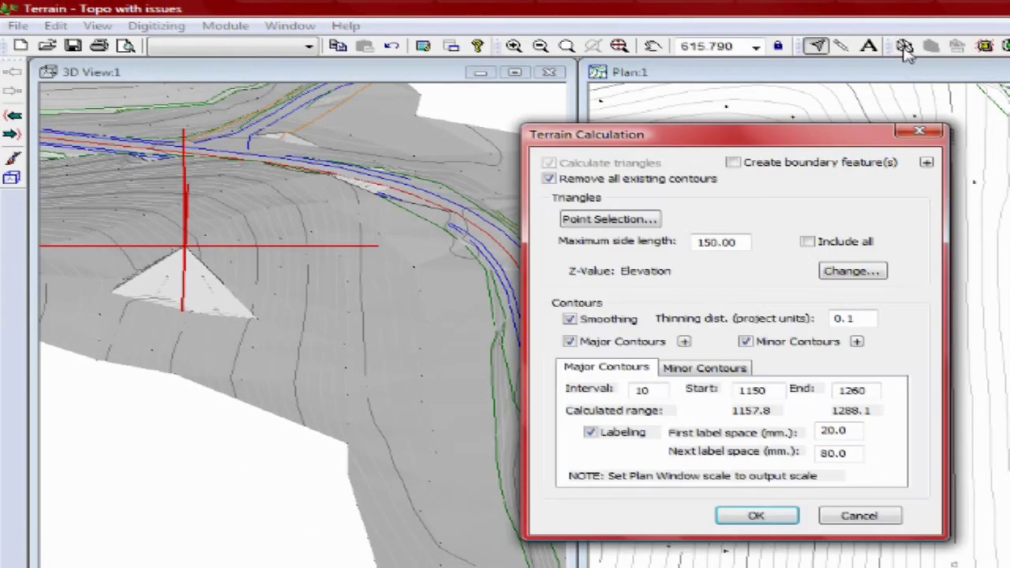
{"action": "left_click", "coordinate": [755, 517]}
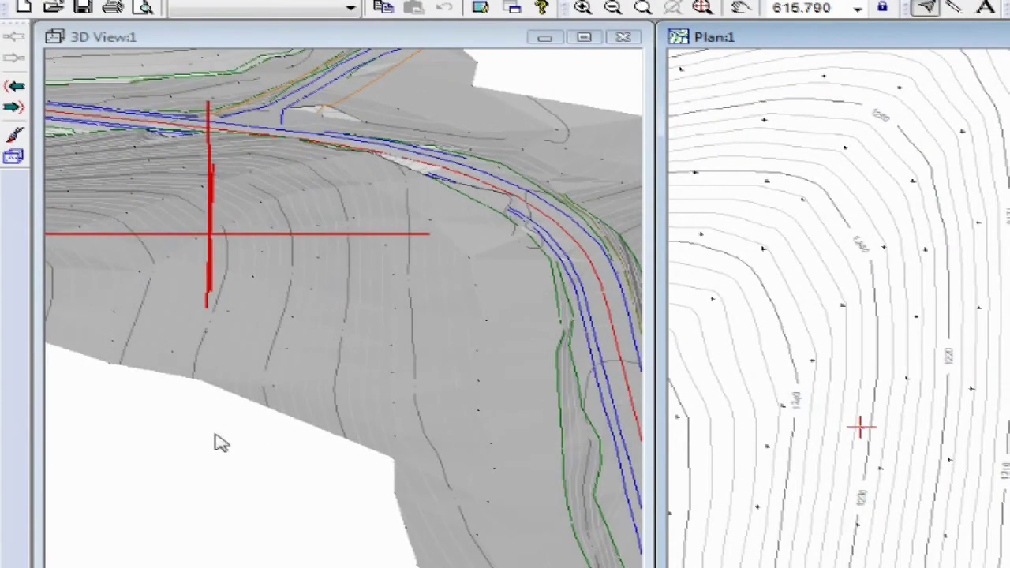
{"action": "left_click", "coordinate": [383, 231]}
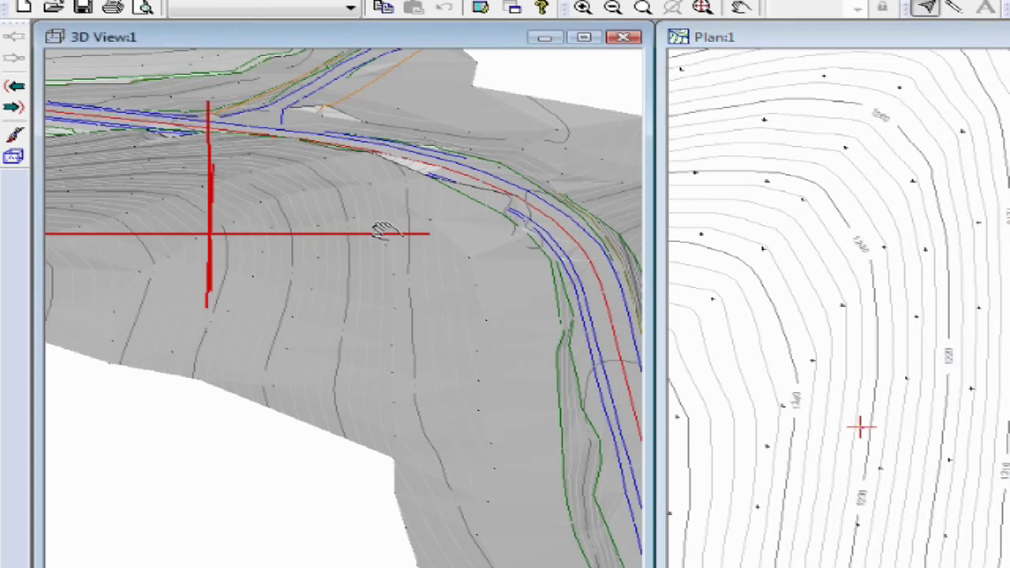
{"action": "left_click_drag", "start_coordinate": [383, 231], "coordinate": [290, 271]}
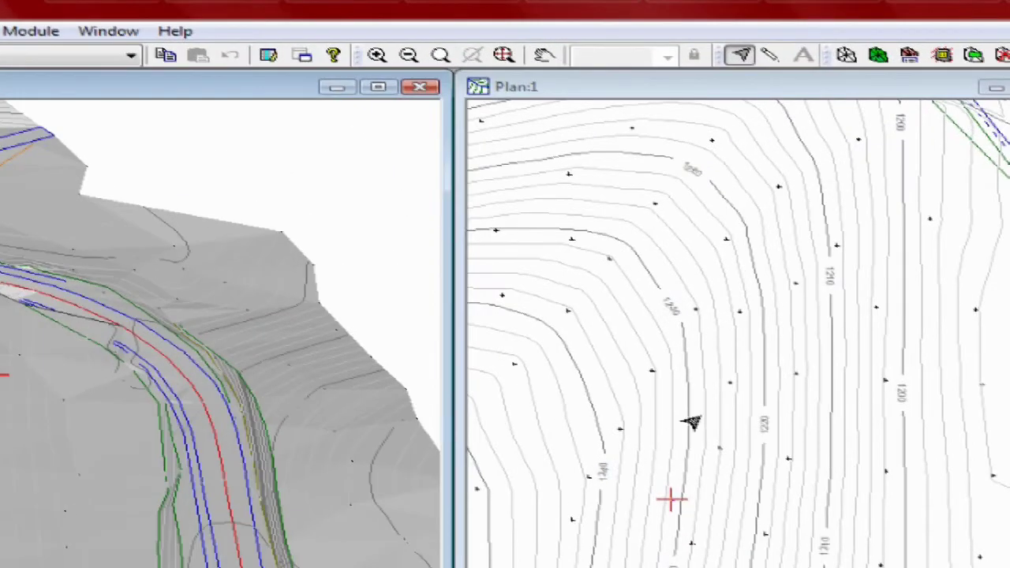
Select the SHOULDER-6 feature along the inner edge of the road bend in the plan
{"action": "middle_click_drag", "start_coordinate": [852, 340], "coordinate": [771, 534]}
{"action": "scroll", "coordinate": [771, 533], "scroll_direction": "up", "scroll_amount": 1}
{"action": "scroll", "coordinate": [772, 534], "scroll_direction": "down", "scroll_amount": 2}
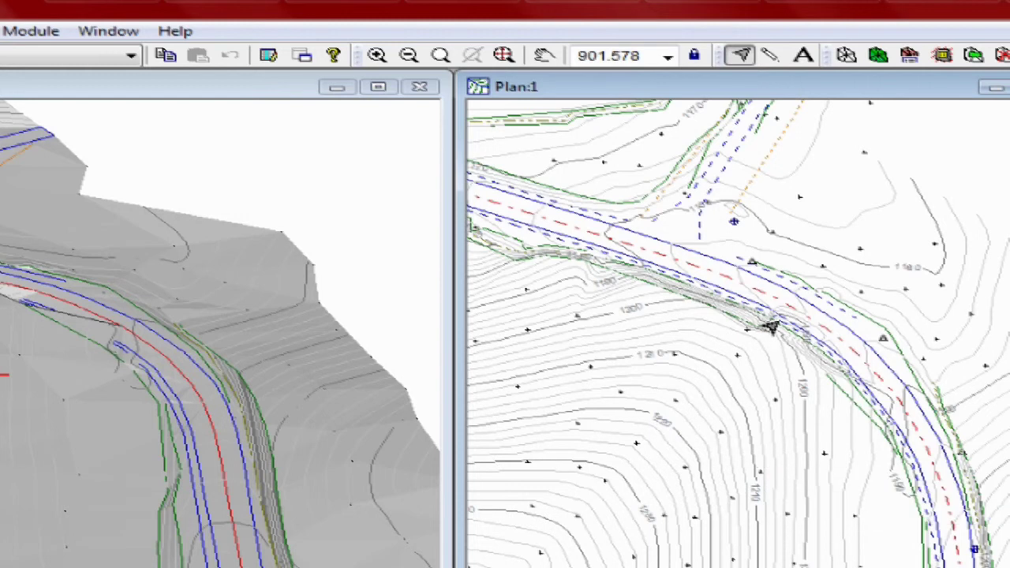
{"action": "left_click", "coordinate": [769, 325]}
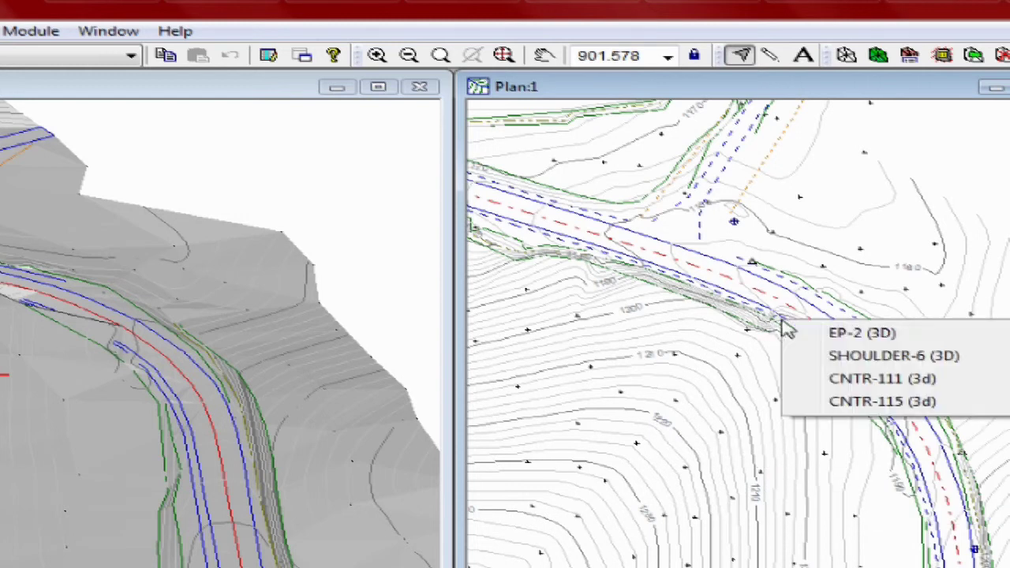
{"action": "left_click", "coordinate": [807, 354]}
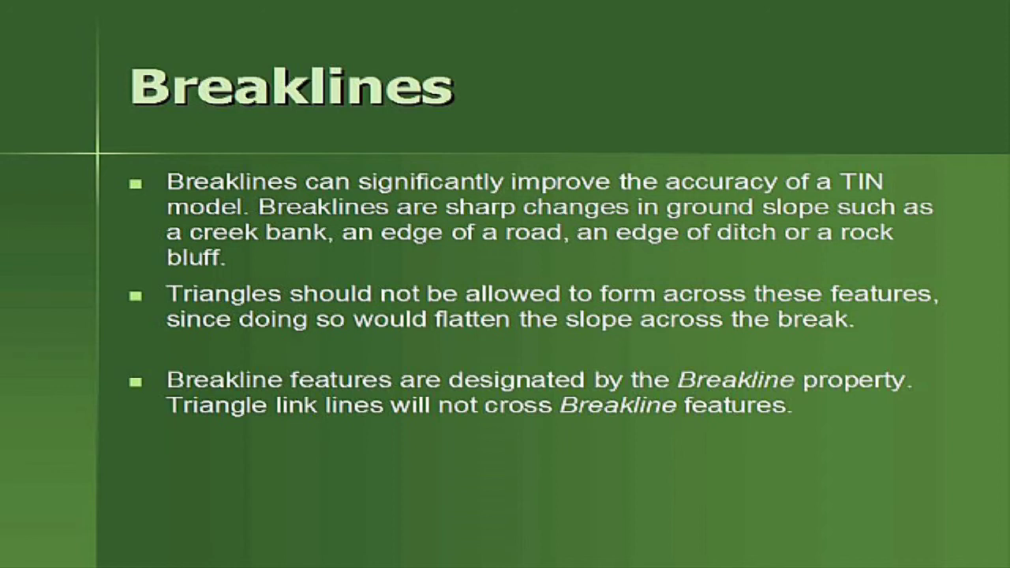
{"action": "key", "text": "Right"}
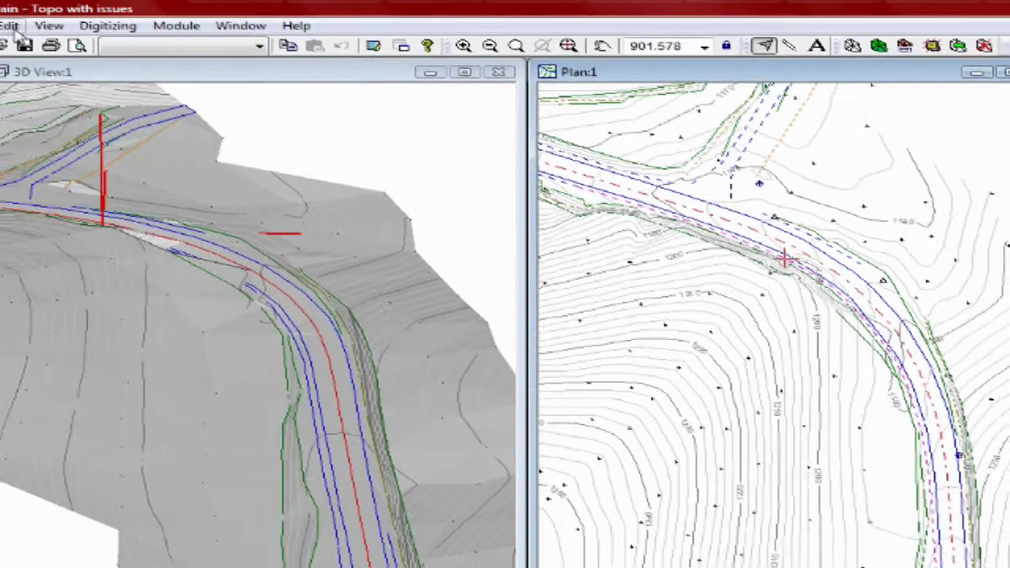
Enable the Breakline property for the selected SHOULDER feature and recalculate the terrain model and contours
{"action": "left_click", "coordinate": [52, 25]}
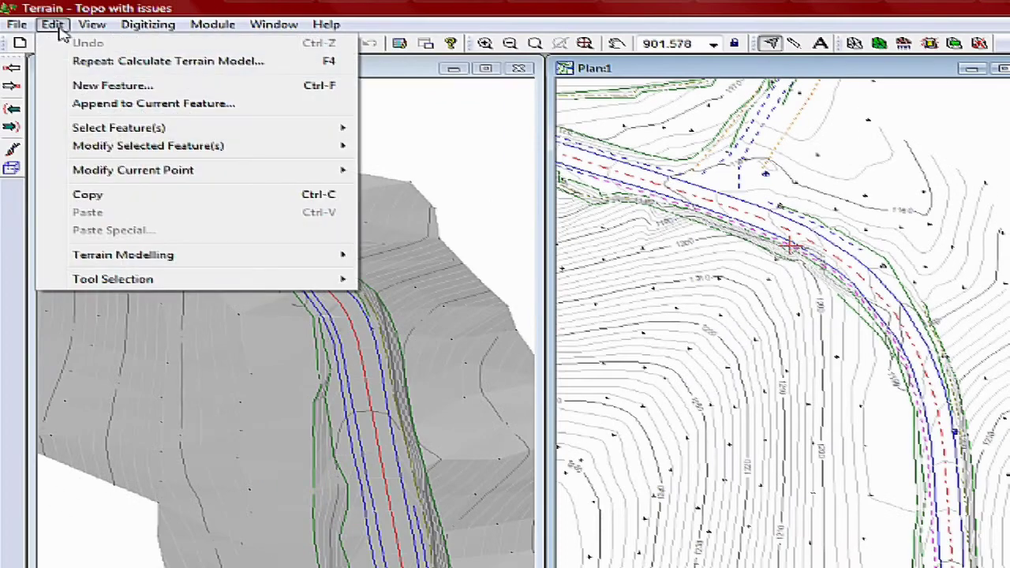
{"action": "mouse_move", "coordinate": [85, 148]}
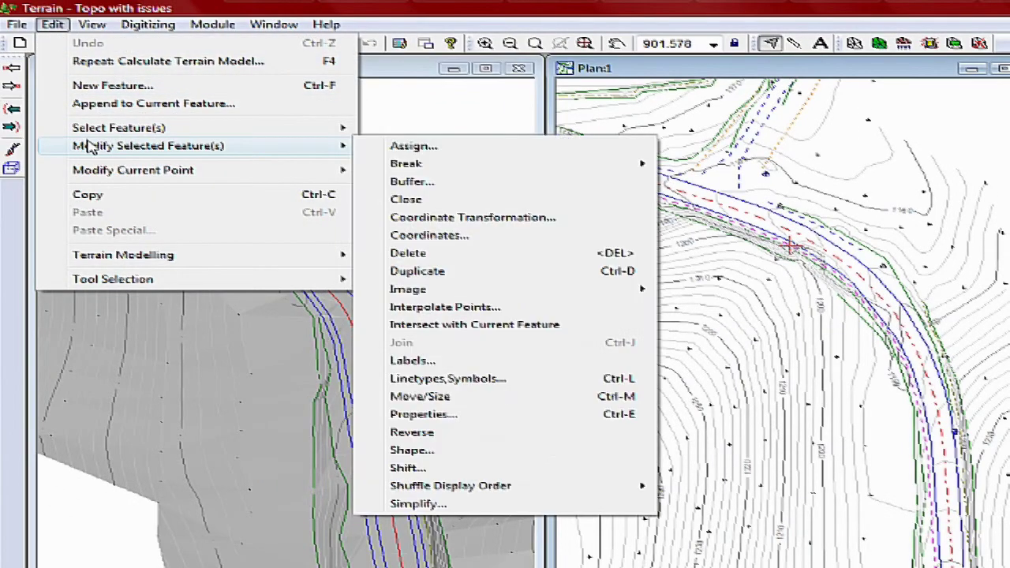
{"action": "left_click", "coordinate": [448, 416]}
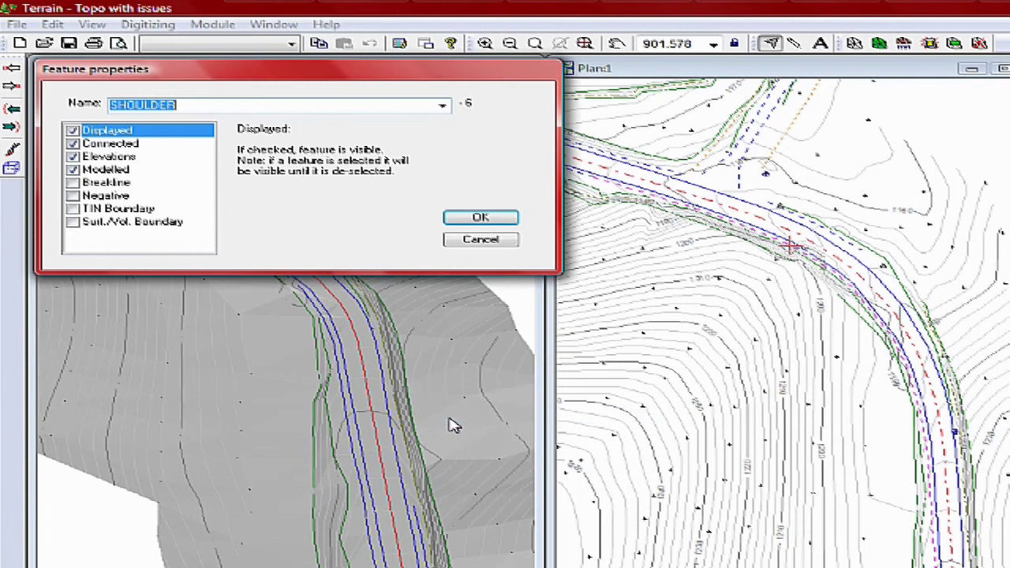
{"action": "left_click", "coordinate": [98, 186]}
{"action": "left_click", "coordinate": [72, 182]}
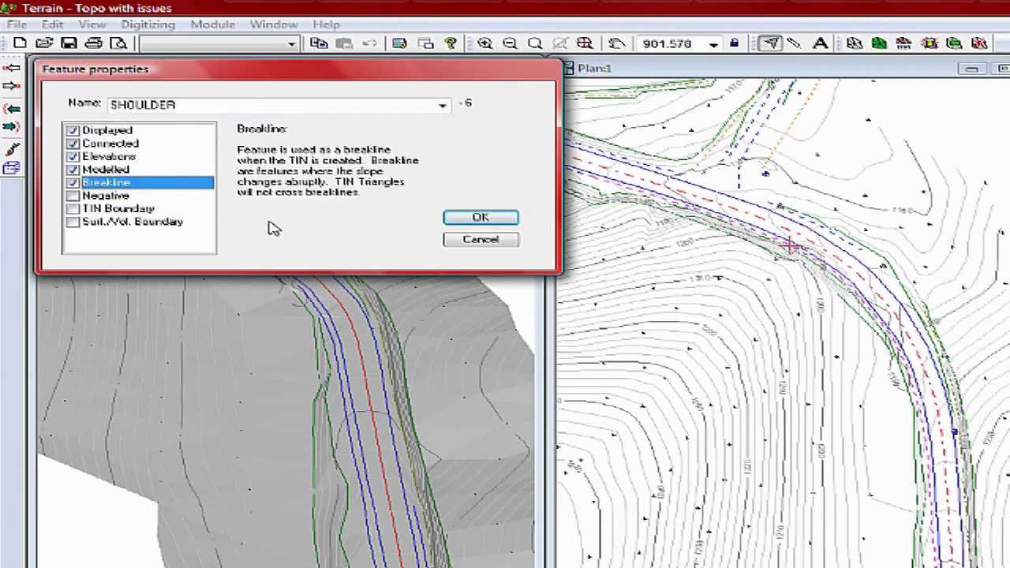
{"action": "left_click", "coordinate": [467, 220]}
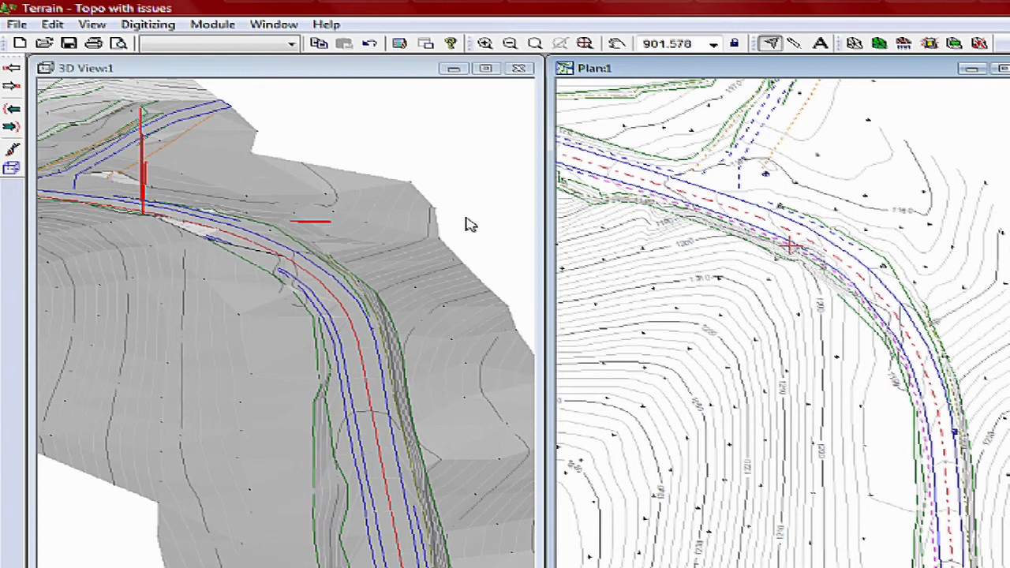
{"action": "left_click", "coordinate": [855, 44]}
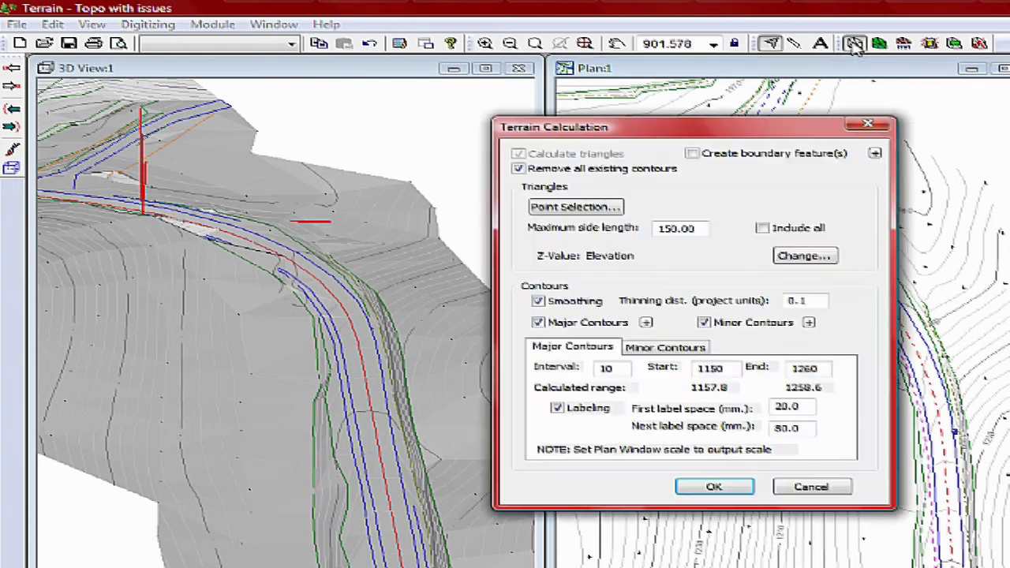
{"action": "left_click", "coordinate": [713, 487]}
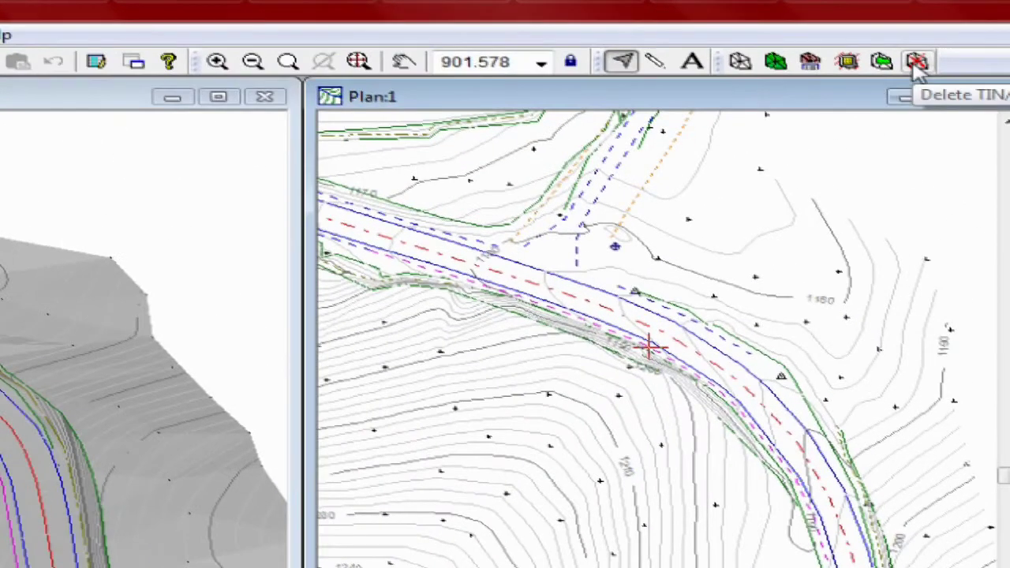
Delete the contours while keeping the terrain model
{"action": "left_click", "coordinate": [929, 61]}
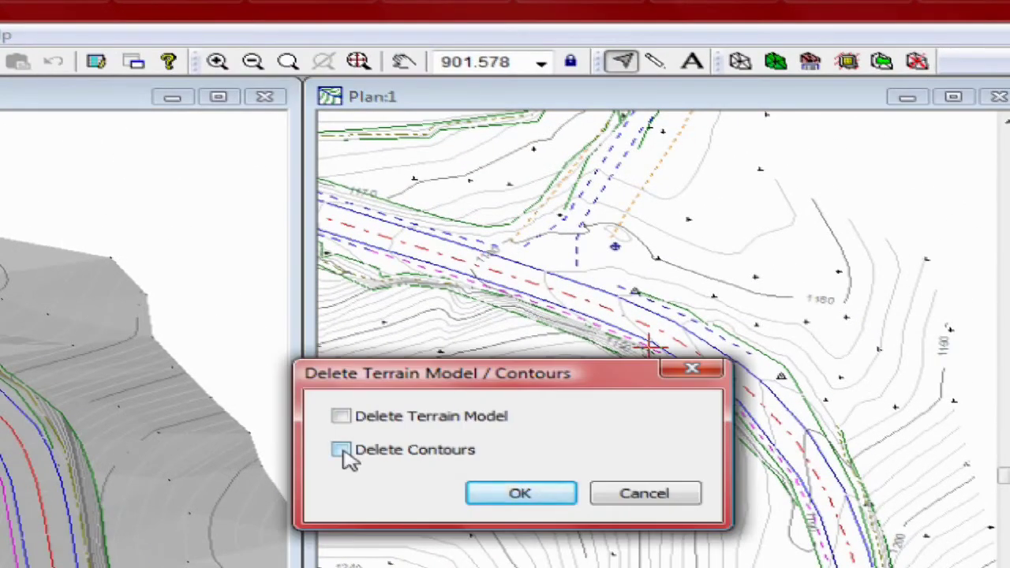
{"action": "left_click", "coordinate": [512, 497]}
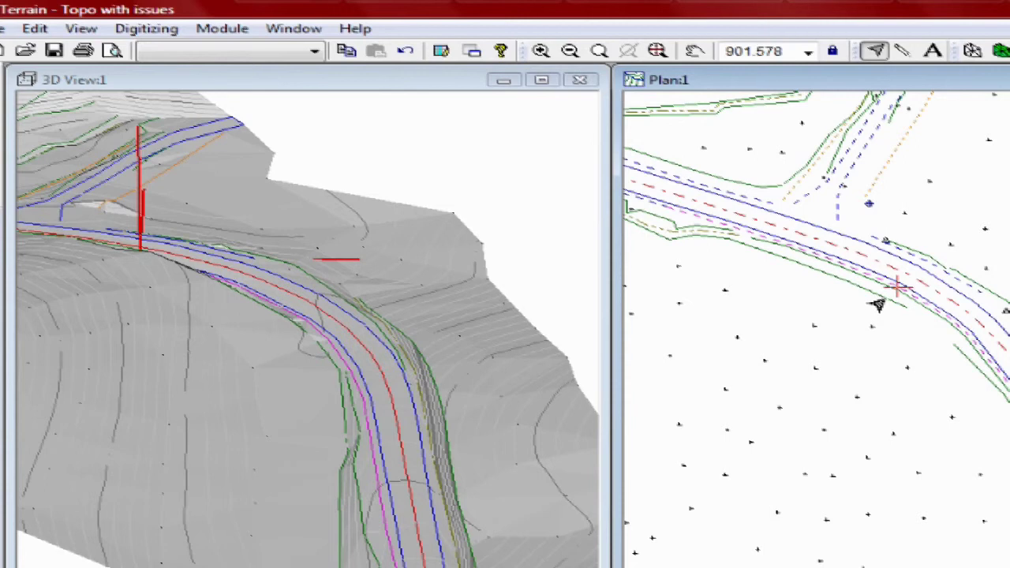
Select both the TOE-8 feature and the adjacent SHOULDER feature along the lower edge of the road bend in the plan
{"action": "left_click", "coordinate": [885, 299]}
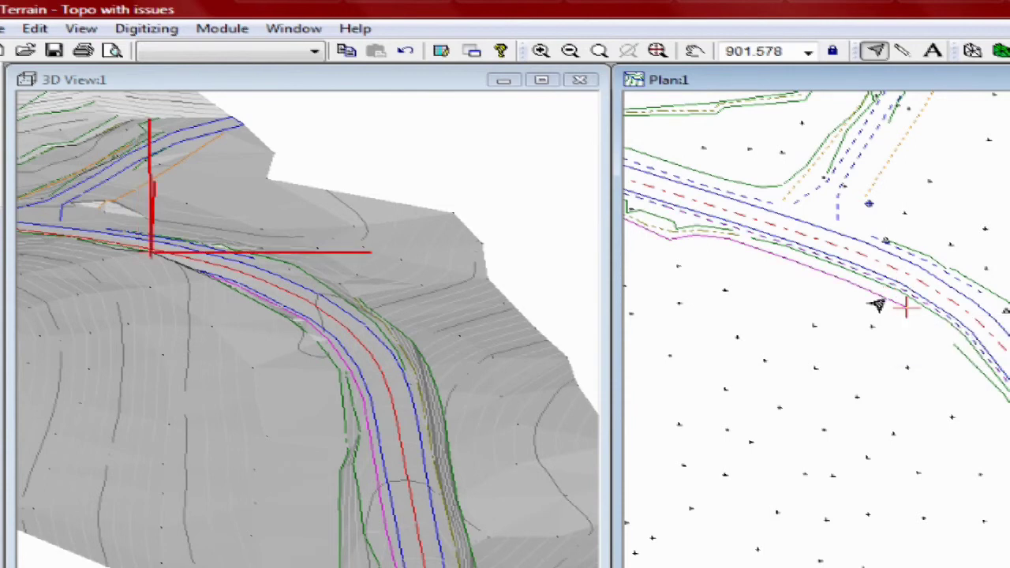
{"action": "mouse_move", "coordinate": [890, 301]}
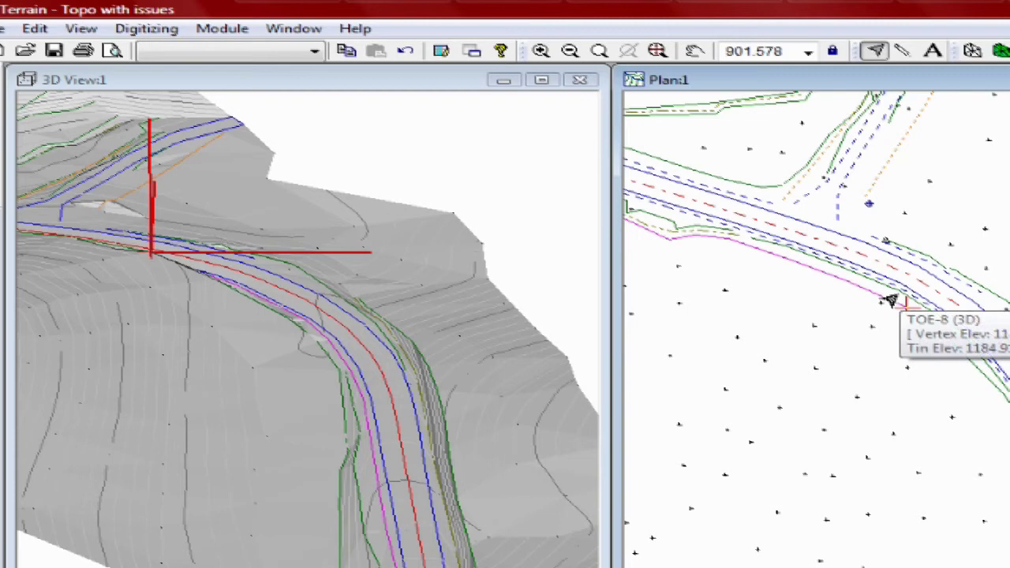
{"action": "left_click", "coordinate": [892, 298]}
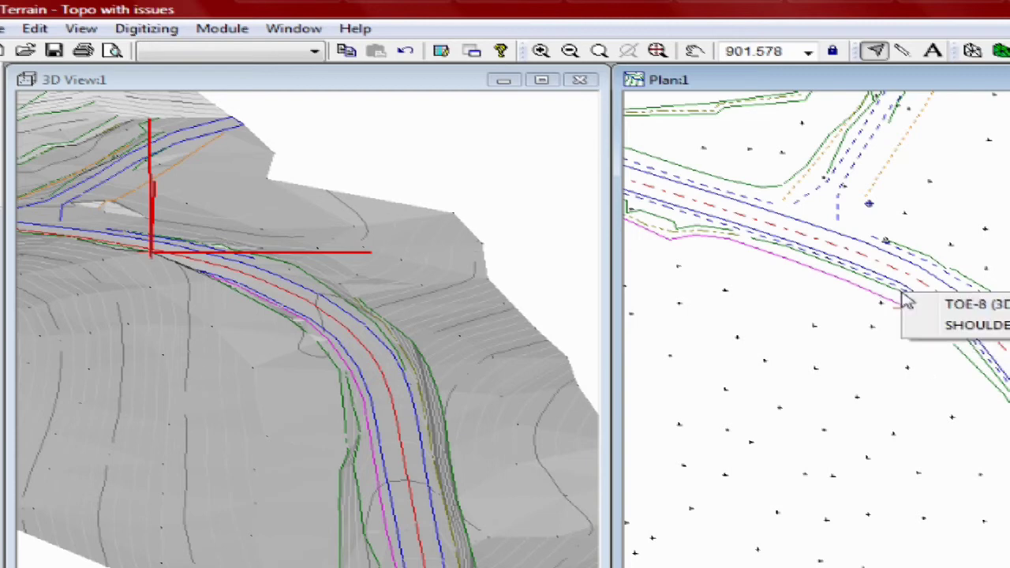
{"action": "left_click", "coordinate": [933, 326]}
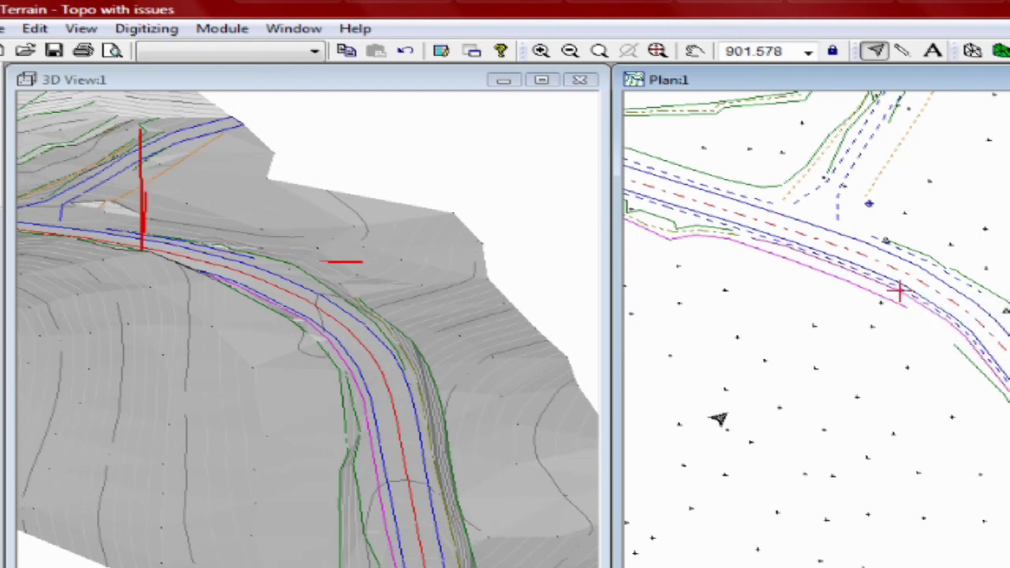
Enable the Breakline property for the selected toe and shoulder features and recalculate the terrain triangles and contours, removing all existing contours
{"action": "left_click", "coordinate": [34, 29]}
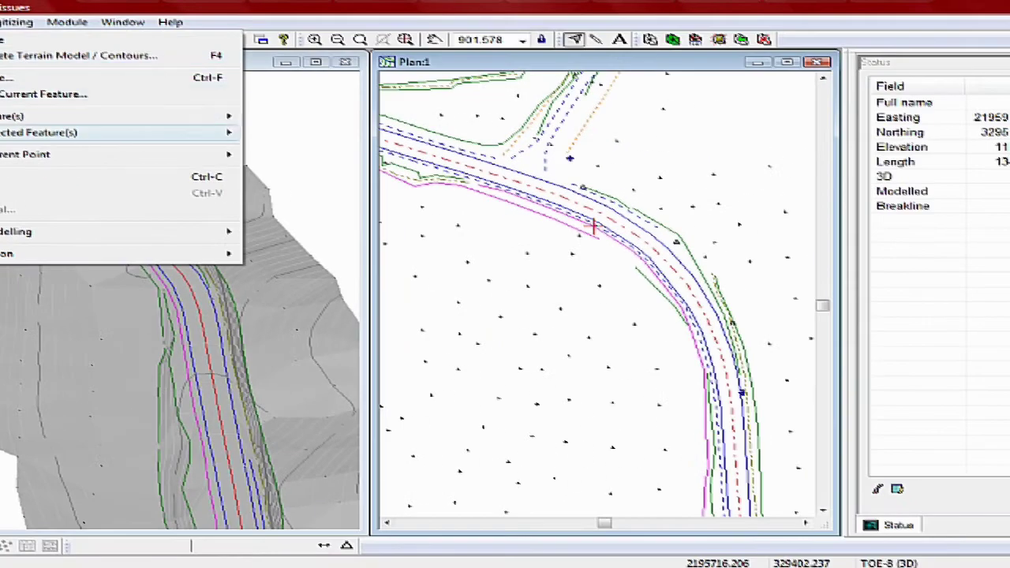
{"action": "mouse_move", "coordinate": [158, 161]}
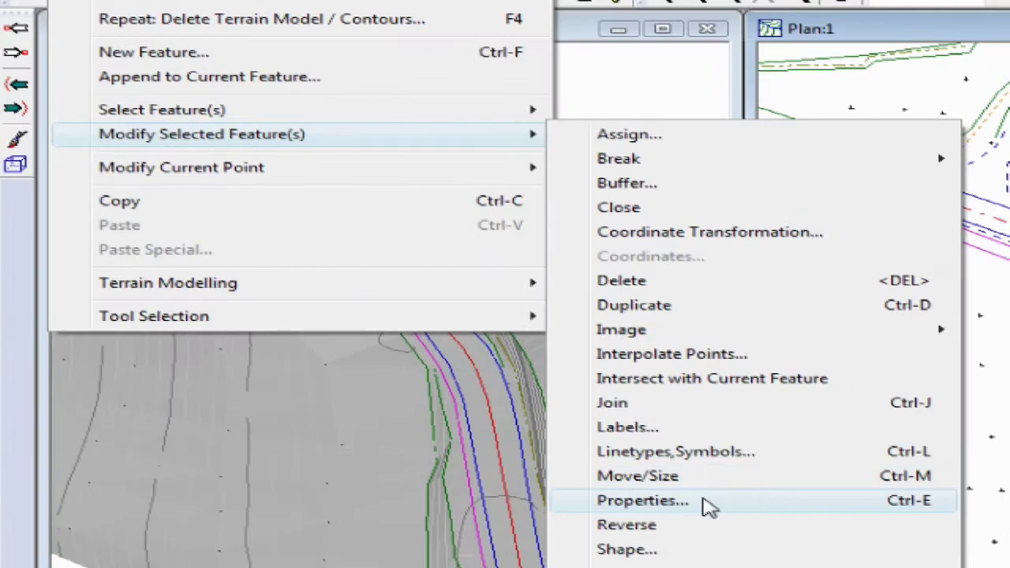
{"action": "left_click", "coordinate": [709, 503]}
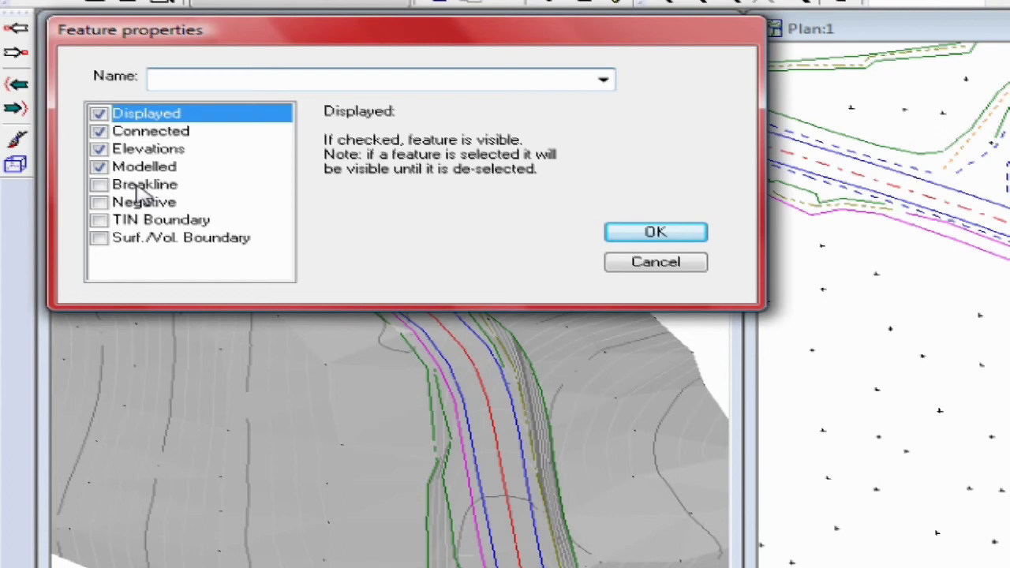
{"action": "left_click", "coordinate": [125, 187]}
{"action": "left_click", "coordinate": [100, 185]}
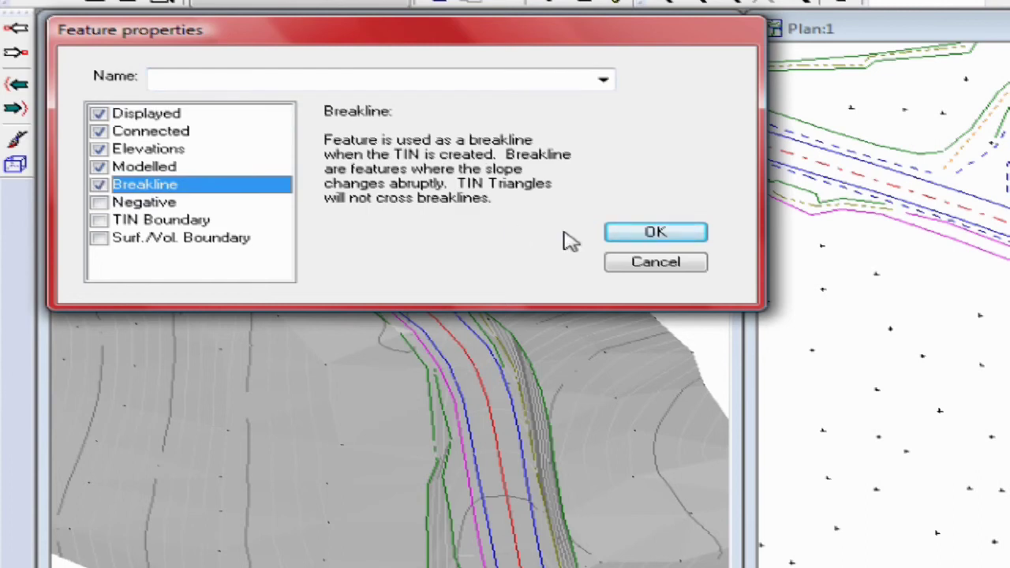
{"action": "left_click", "coordinate": [619, 233]}
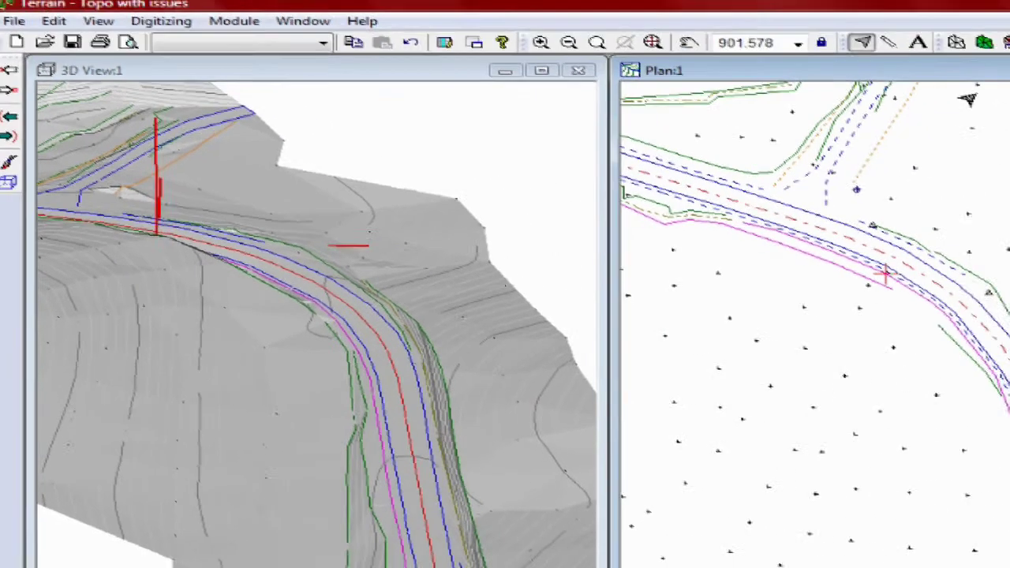
{"action": "left_click", "coordinate": [932, 48]}
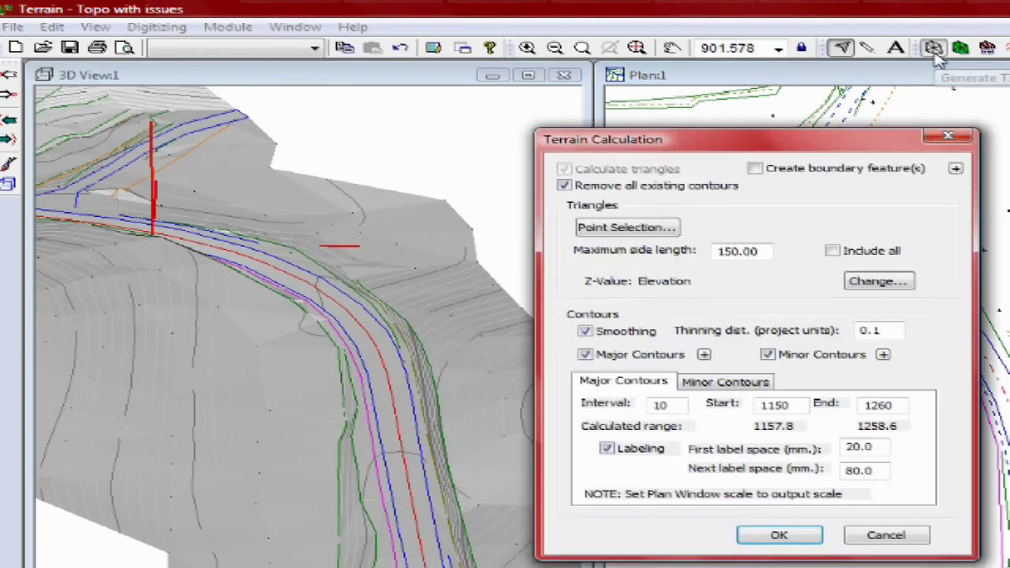
{"action": "left_click", "coordinate": [780, 536]}
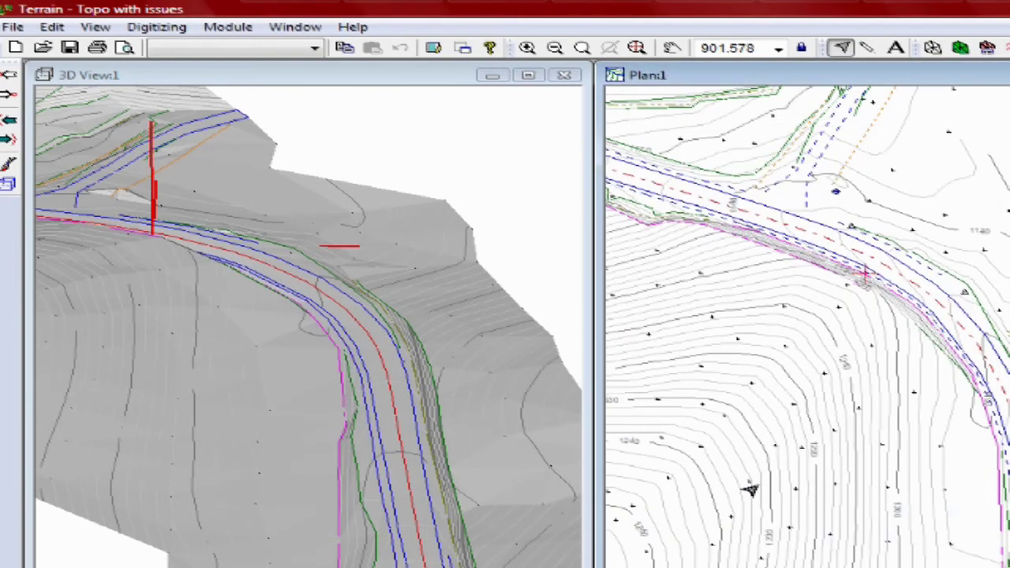
Start a new terrain file in place of the current Topo with issues terrain
{"action": "left_click", "coordinate": [16, 28]}
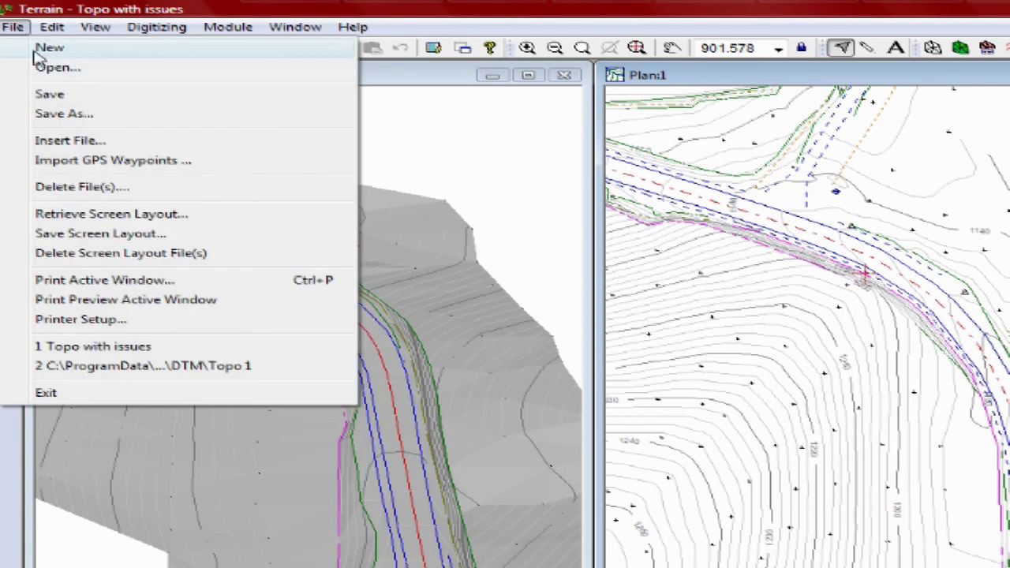
{"action": "left_click", "coordinate": [38, 48]}
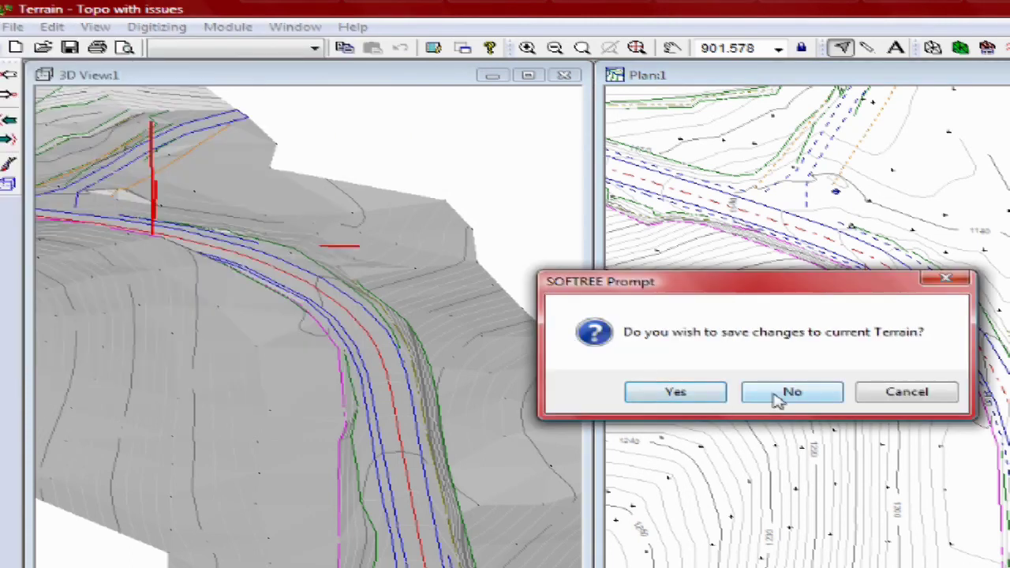